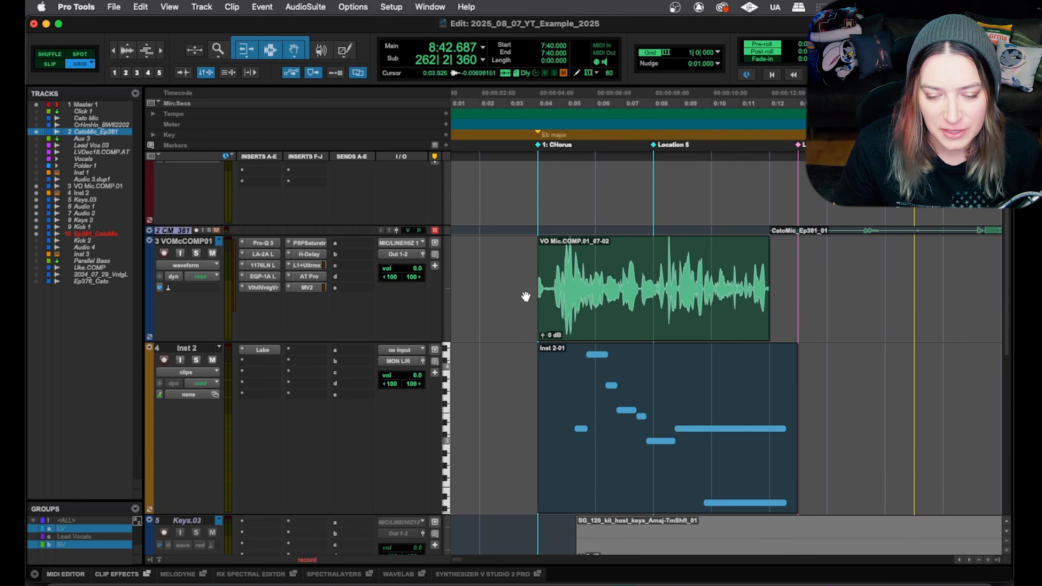
# Open Pro-Q 3 on the VO Mic.COMP.01 track, pull the 350 Hz band down to about -1.7 dB and make it dynamic.
pyautogui.click(259, 244)
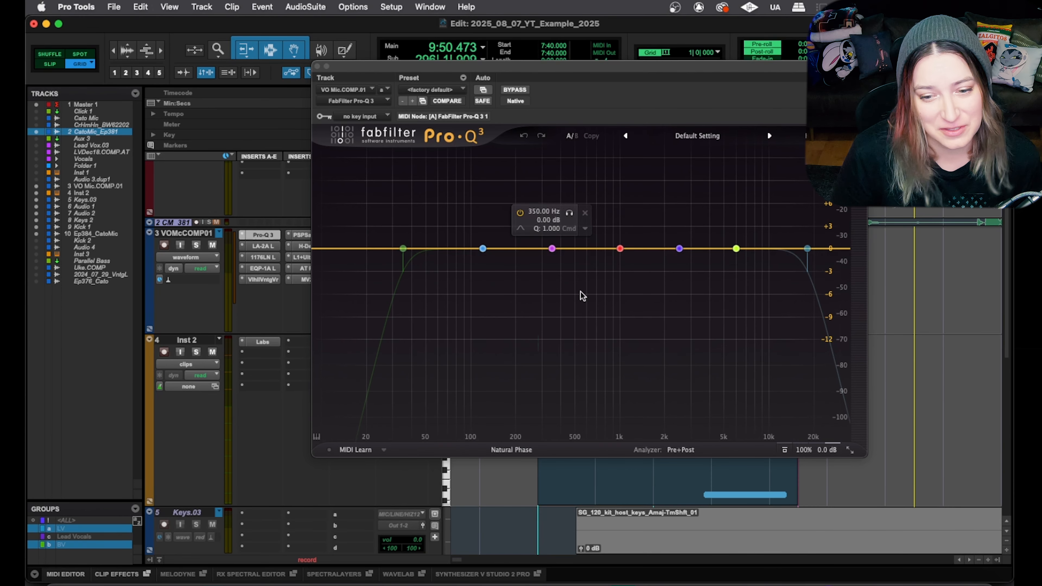
pyautogui.moveTo(553, 249); pyautogui.dragTo(555, 263)
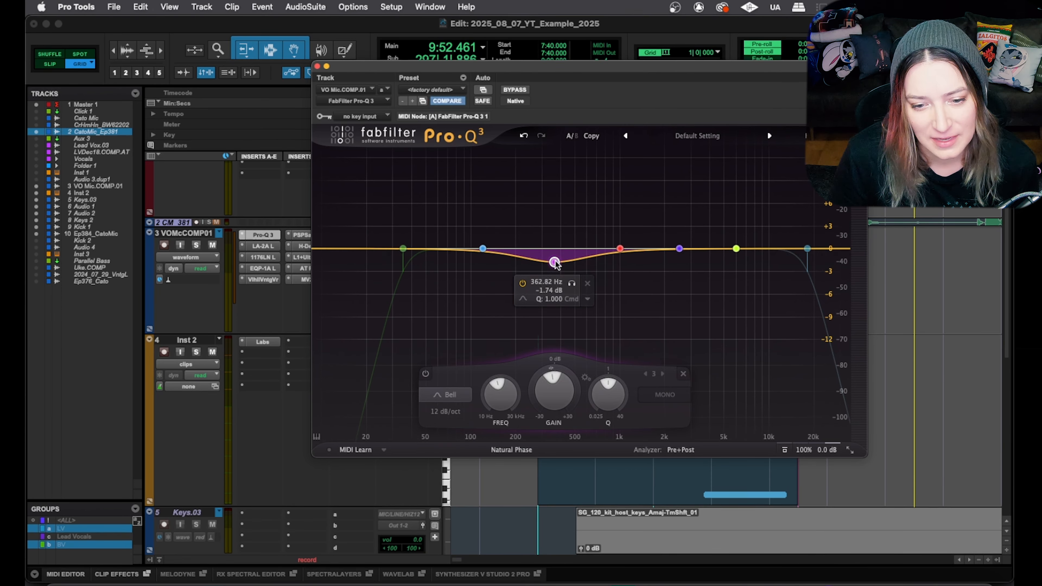
pyautogui.rightClick(555, 264)
pyautogui.click(572, 299)
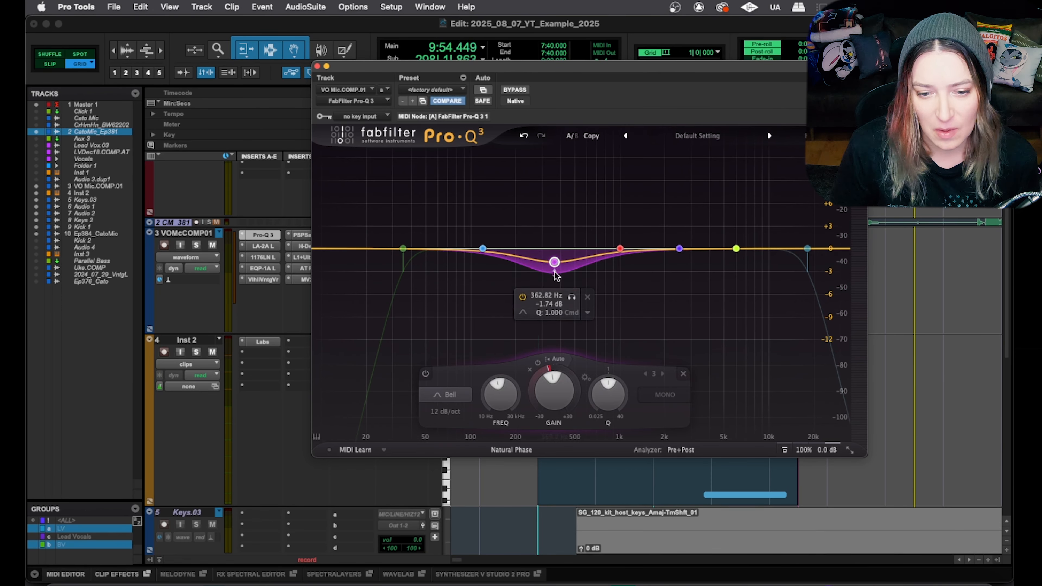
# Move the dynamic EQ band to about 2.6 kHz at about -1.5 dB, narrow its Q, and close the equalizer.
pyautogui.moveTo(554, 262); pyautogui.dragTo(683, 263)
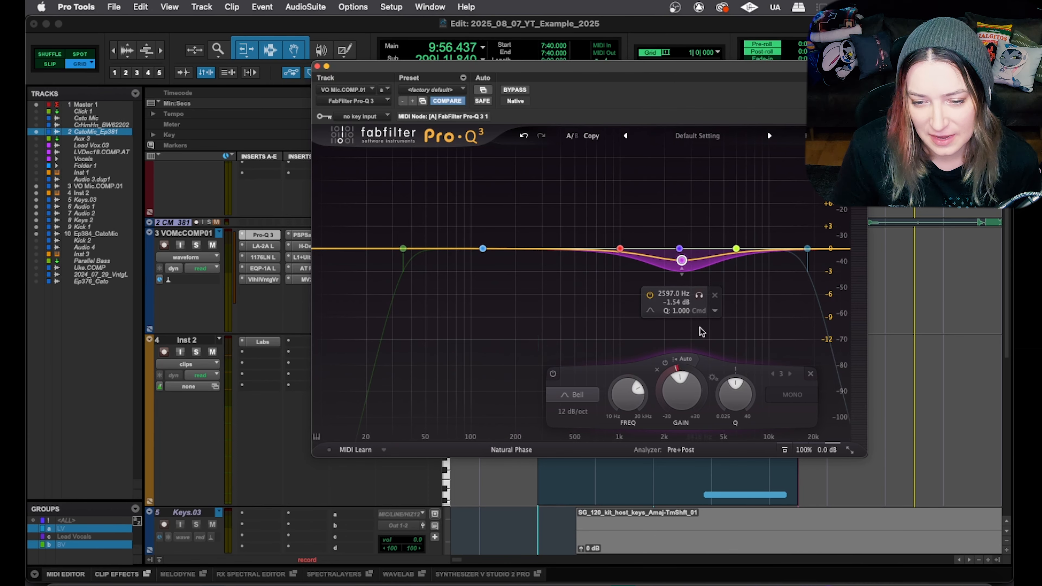
pyautogui.moveTo(732, 394); pyautogui.dragTo(736, 362)
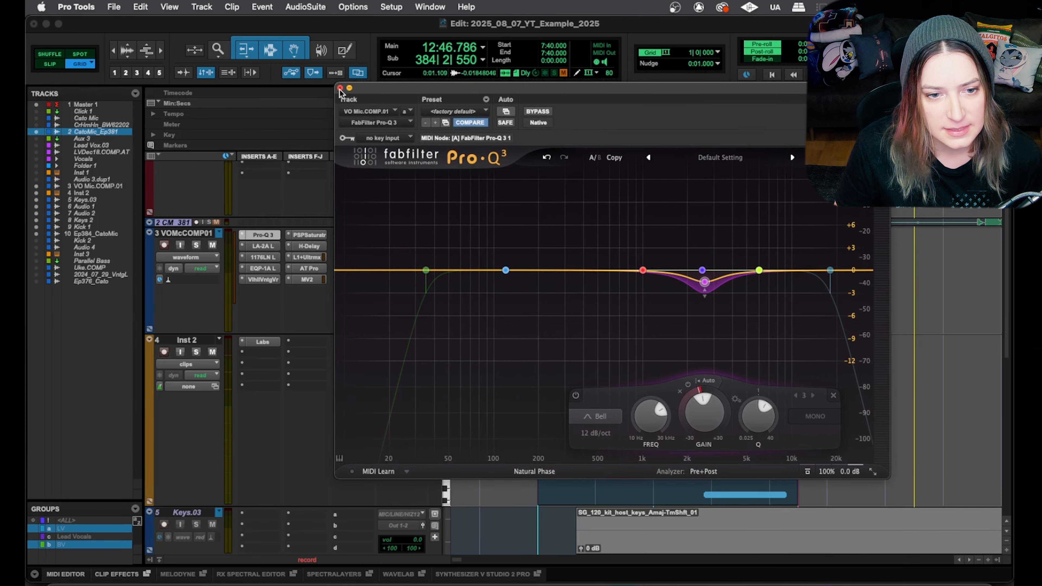
pyautogui.click(263, 234)
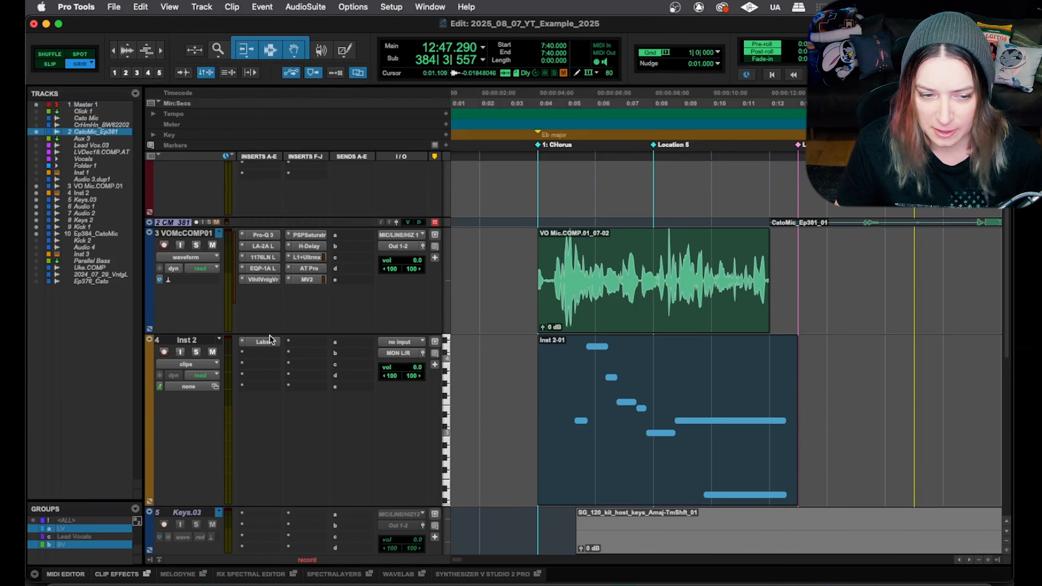
# Bring up the LA-2A and 1176LN compressors of the VO Mic.COMP.01 track for viewing.
pyautogui.click(263, 246)
pyautogui.moveTo(544, 90); pyautogui.dragTo(527, 151)
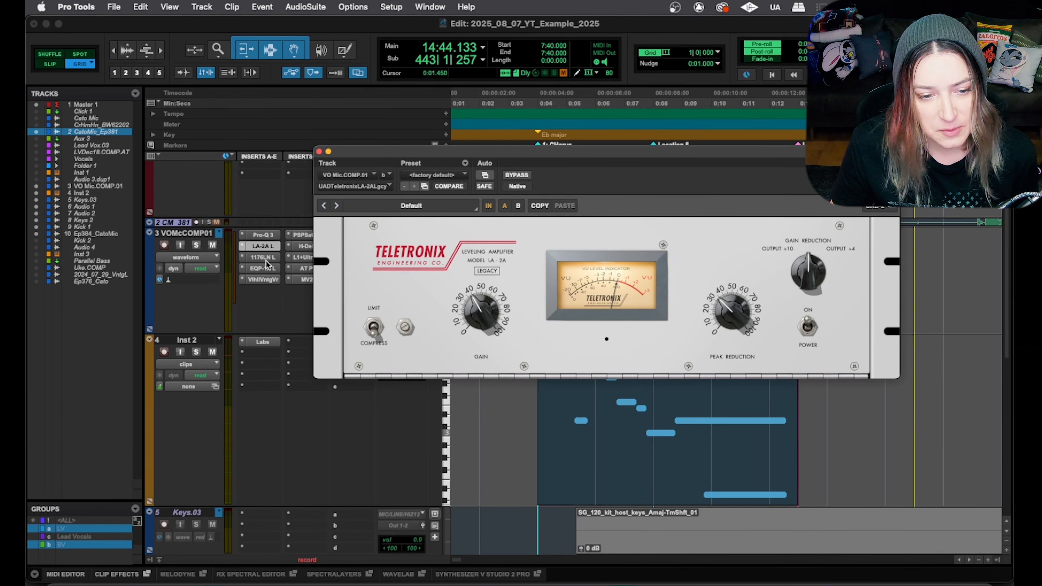
pyautogui.click(266, 258)
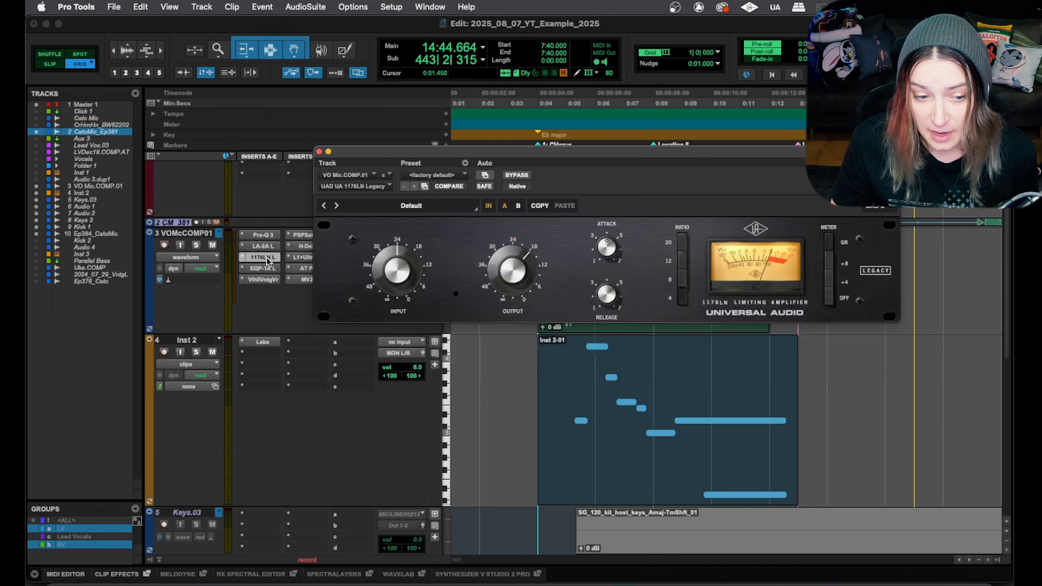
pyautogui.moveTo(486, 152); pyautogui.dragTo(473, 211)
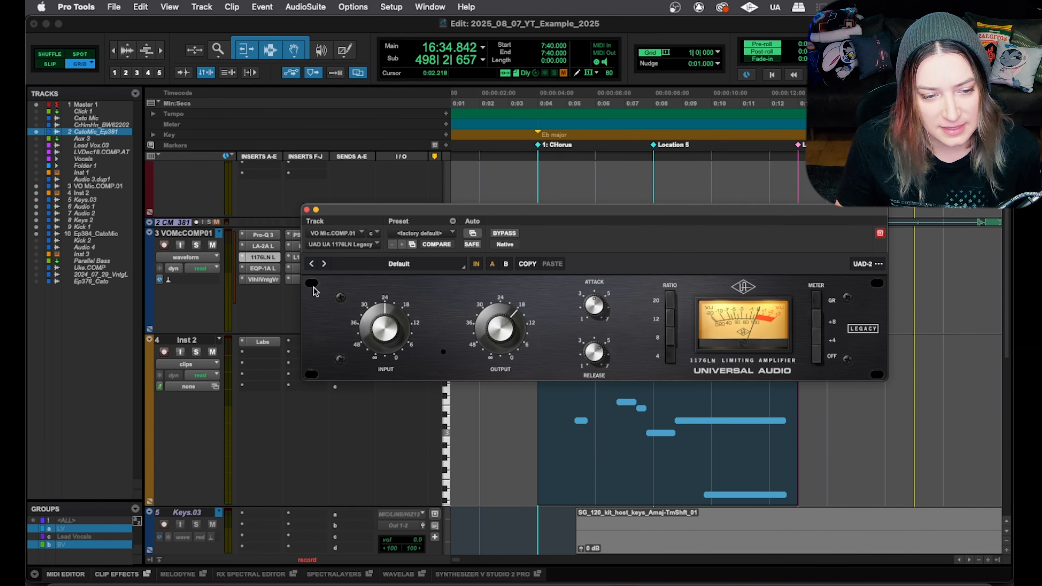
# Open the Pultec EQP-1A equalizer on the VO Mic.COMP.01 track to examine its controls, and close it.
pyautogui.click(263, 273)
pyautogui.click(264, 273)
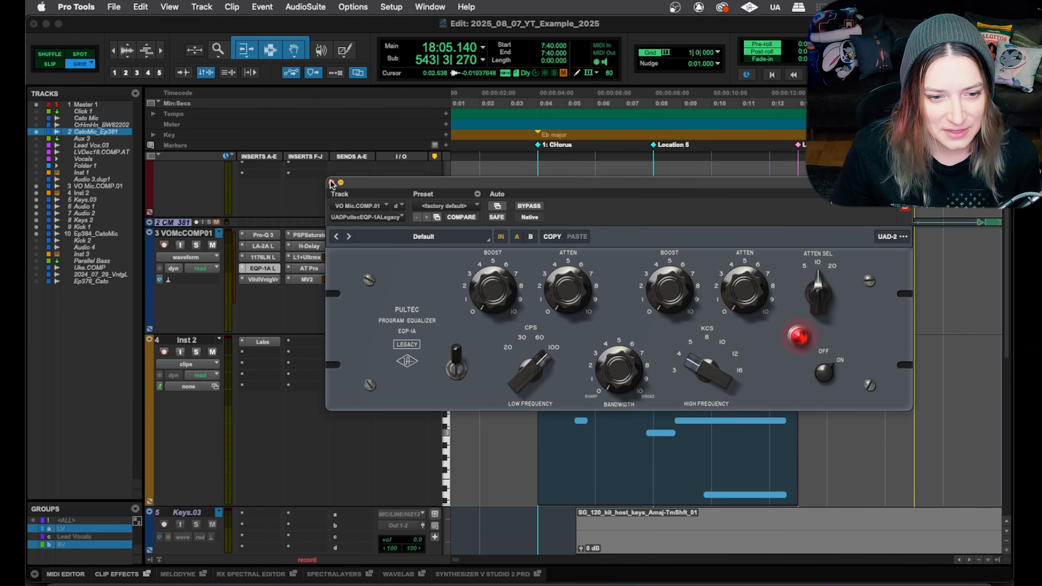
pyautogui.click(332, 183)
# Examine the color modes and preset categories of ValhallaVintageVerb on the VO Mic.COMP.01 track, and close the reverb.
pyautogui.click(262, 280)
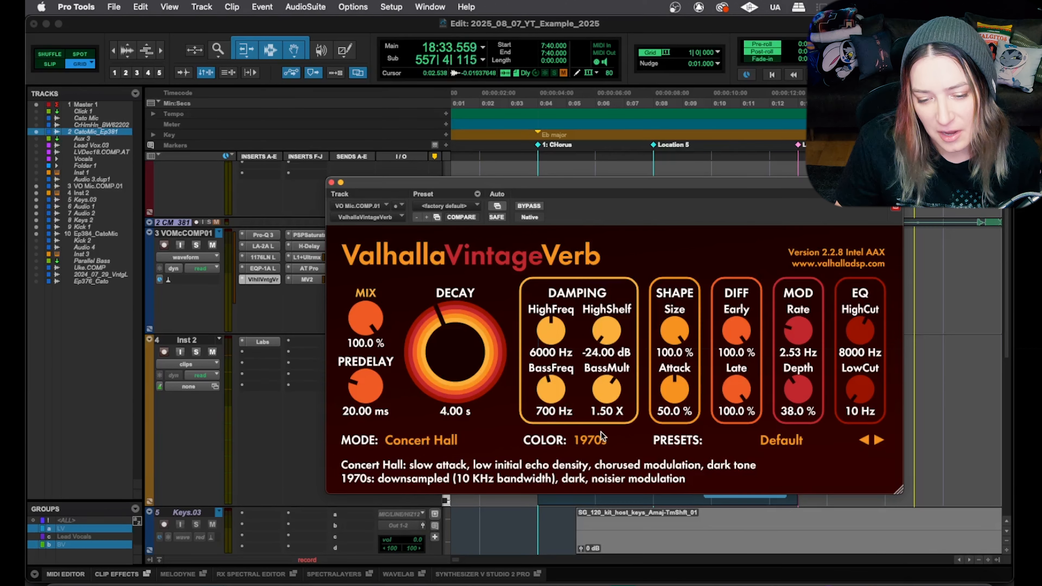
pyautogui.click(601, 436)
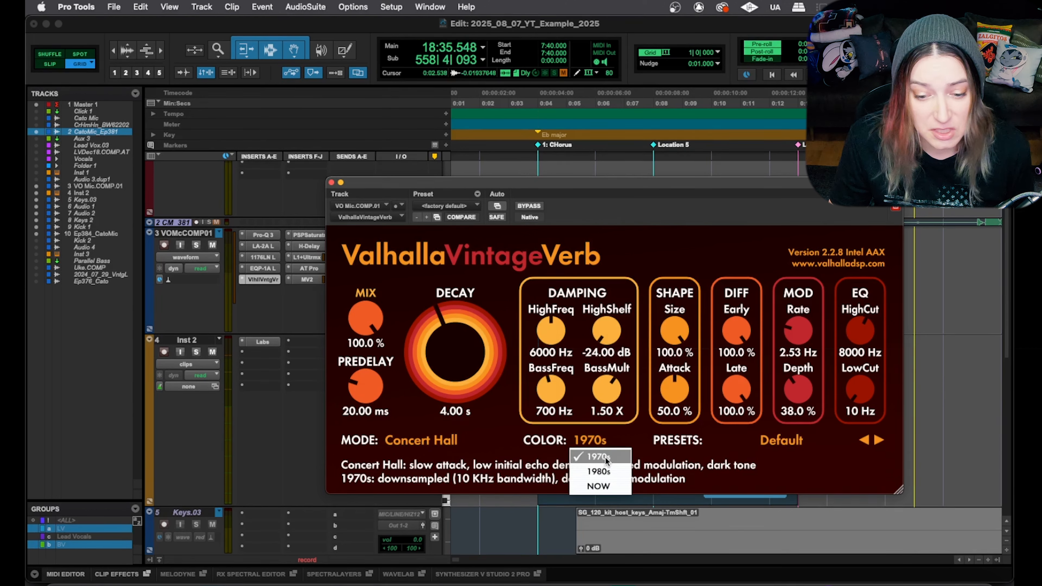
pyautogui.click(640, 437)
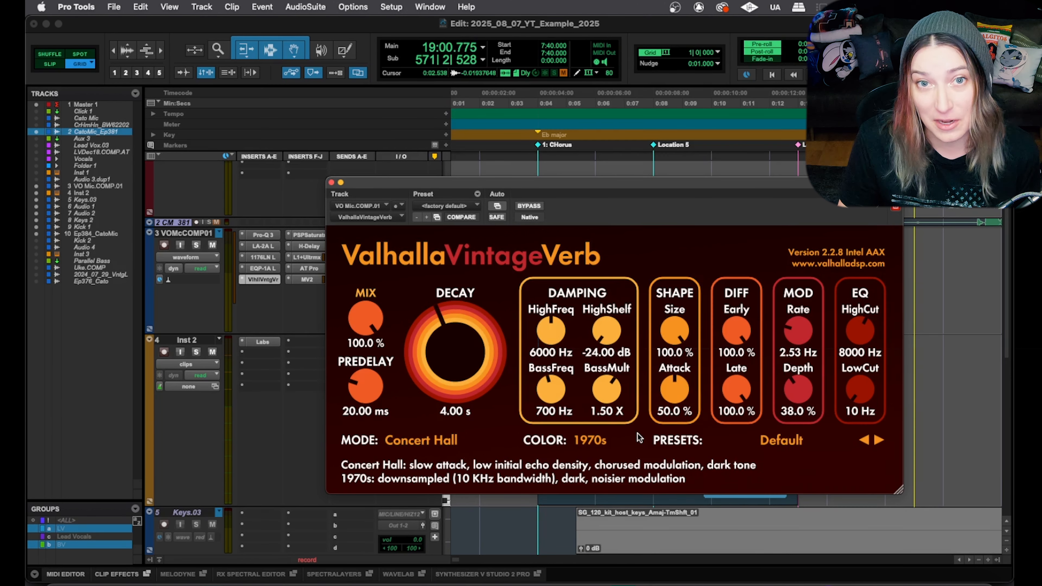
pyautogui.click(783, 440)
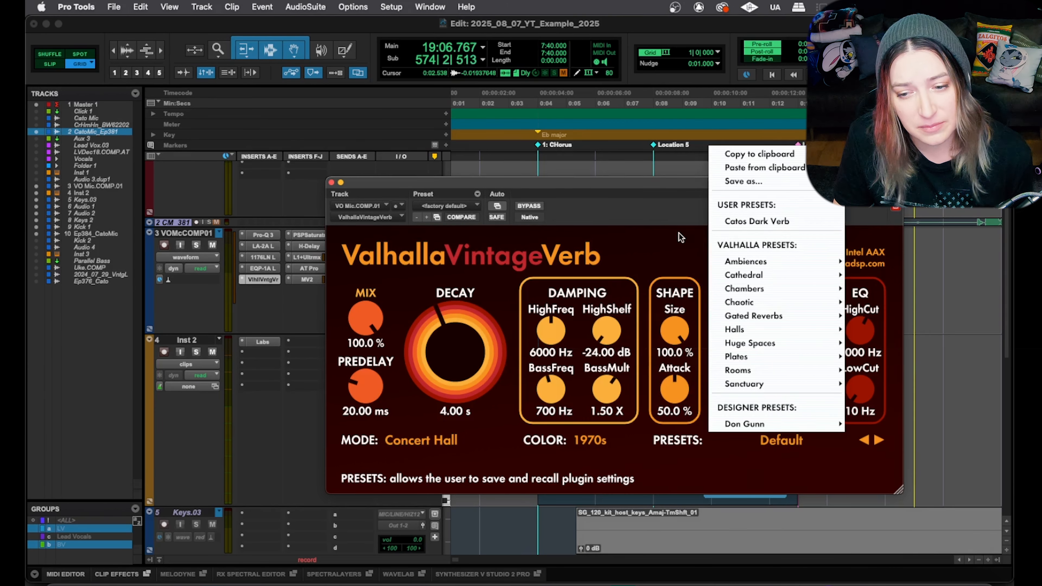
pyautogui.click(670, 247)
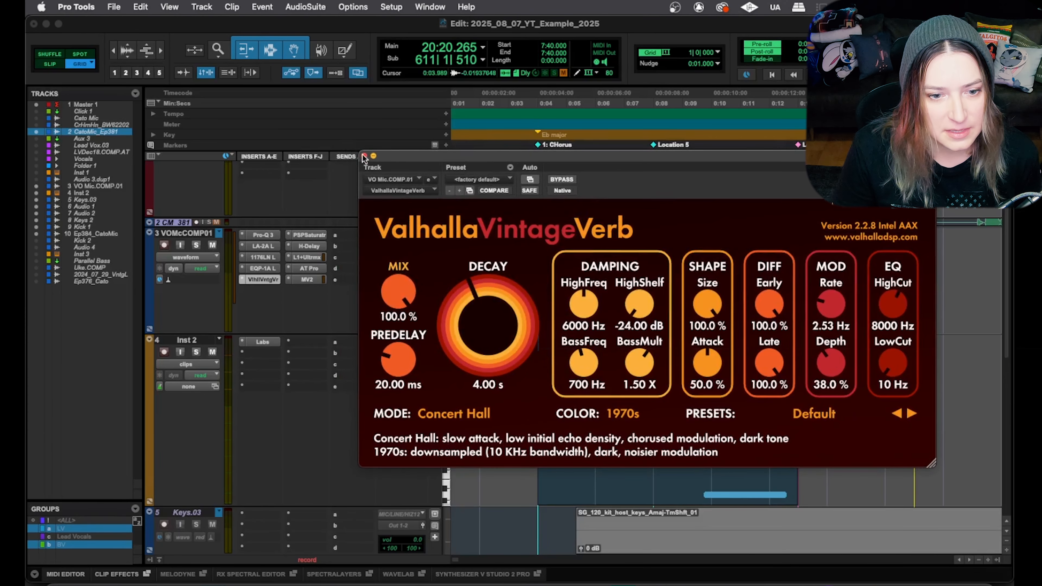
pyautogui.click(364, 156)
# Open PSP Saturator, try the None and Hard Valve shapes, and settle on Warm Tape with saturation at 25.
pyautogui.click(310, 235)
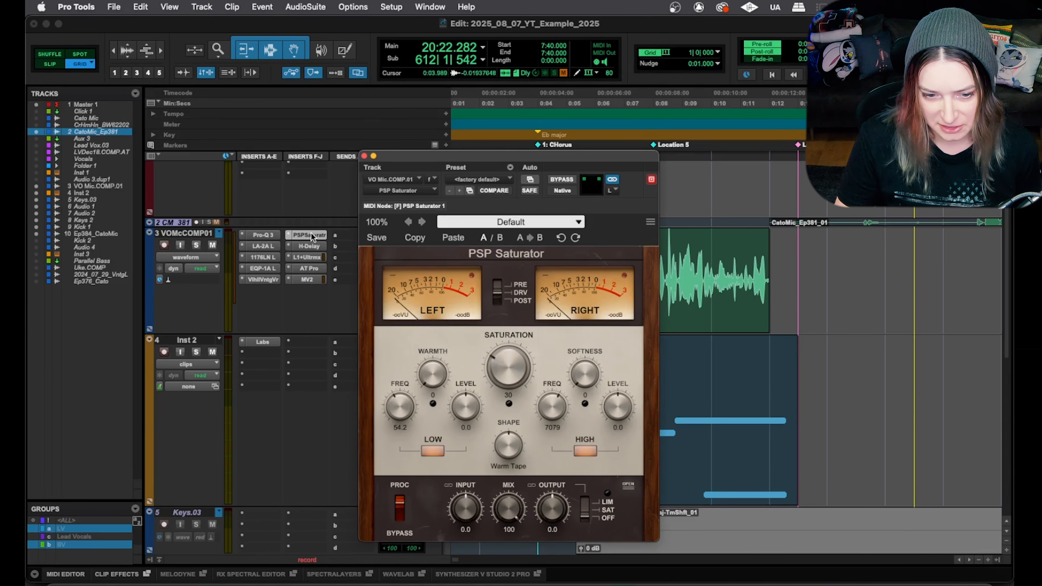
pyautogui.moveTo(452, 154); pyautogui.dragTo(457, 125)
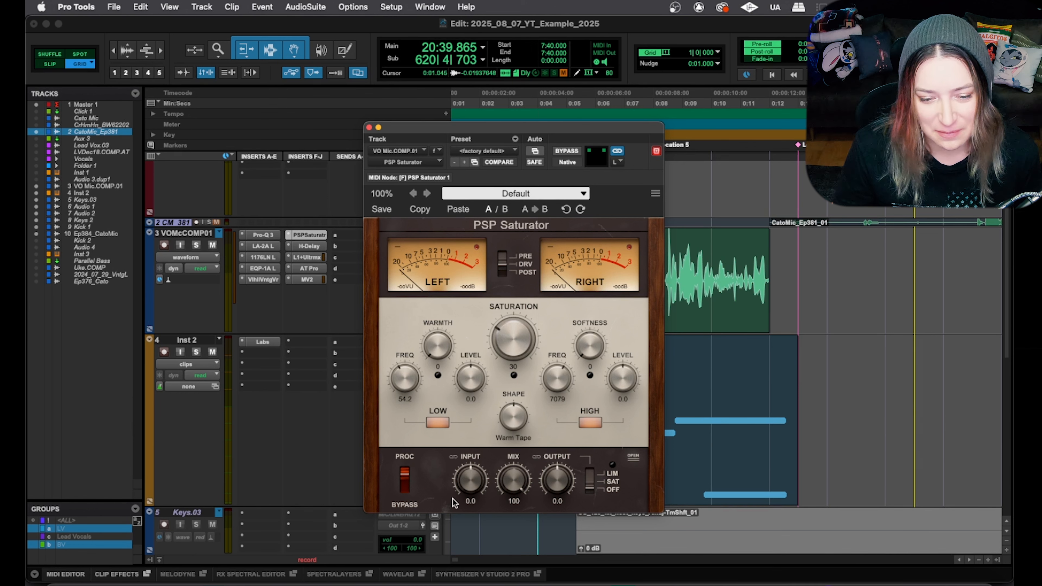
pyautogui.moveTo(511, 420); pyautogui.dragTo(515, 424)
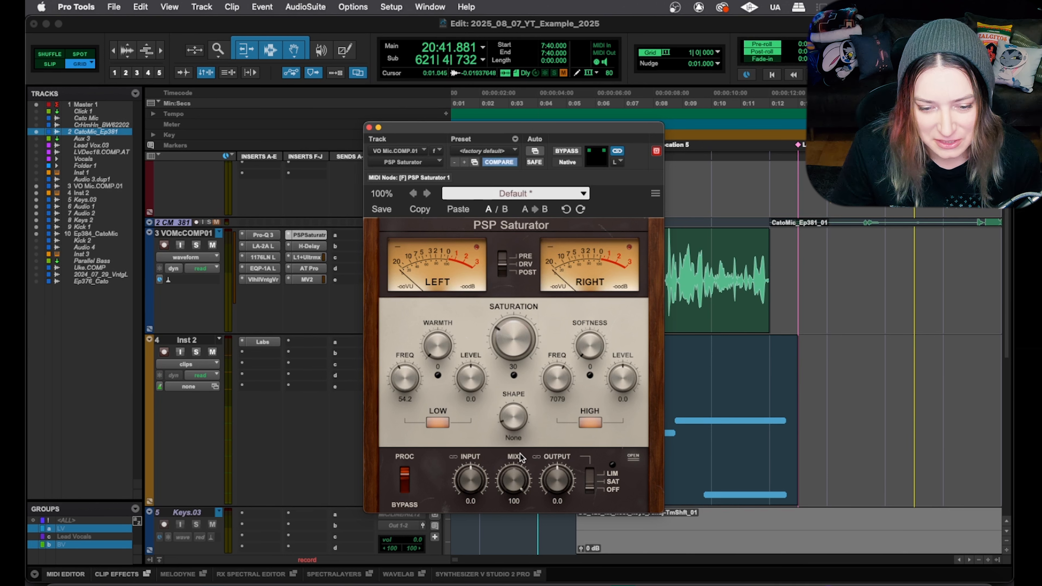
pyautogui.moveTo(517, 425); pyautogui.dragTo(513, 384)
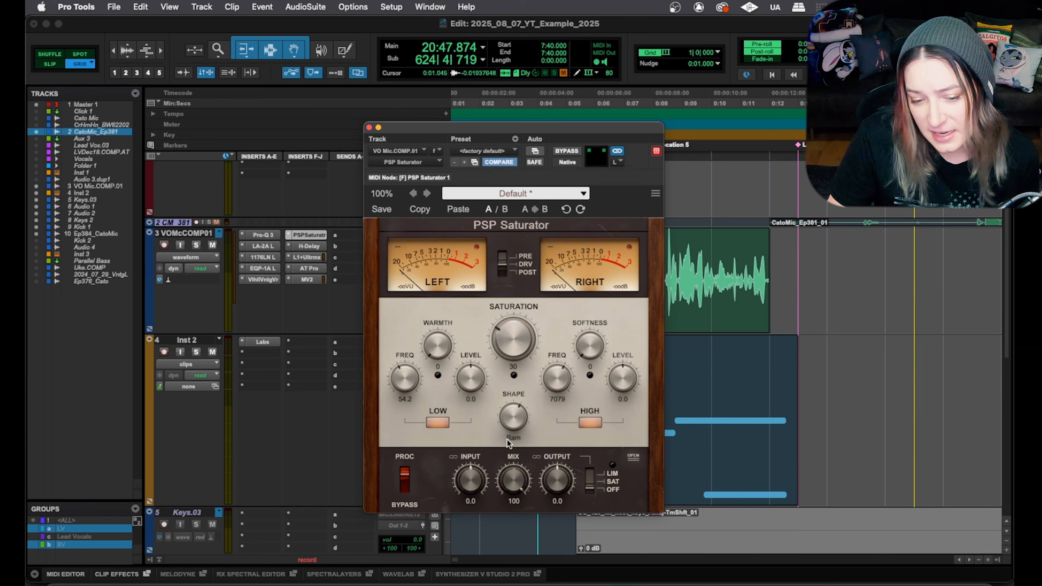
pyautogui.moveTo(507, 437); pyautogui.dragTo(507, 448)
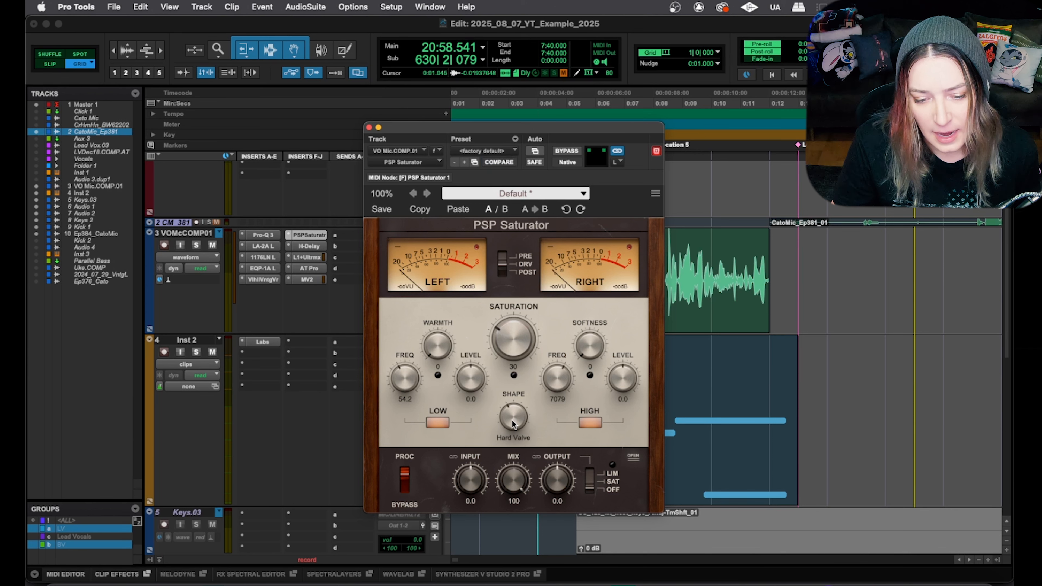
pyautogui.moveTo(512, 420); pyautogui.dragTo(512, 436)
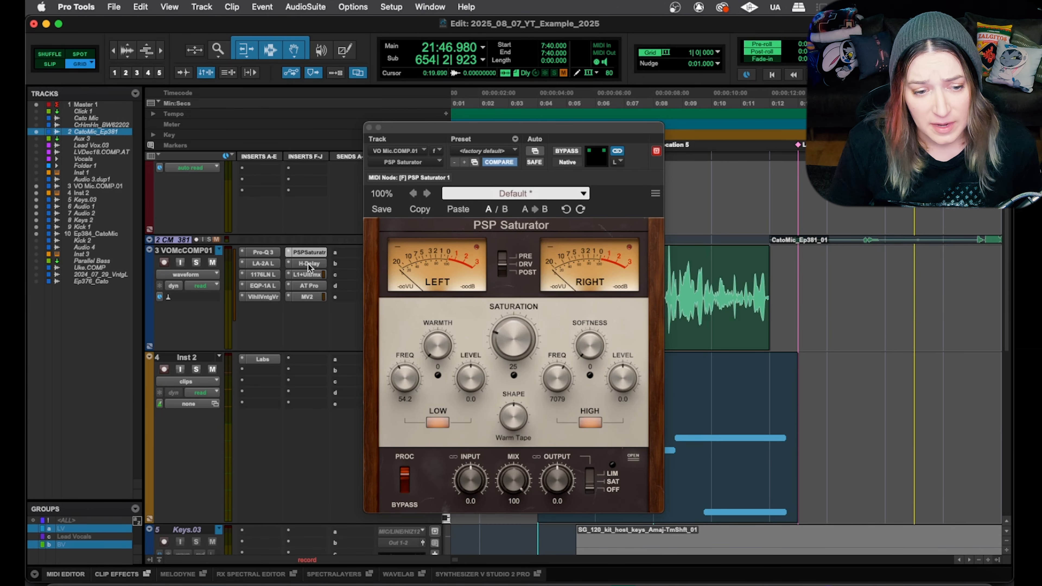
# Open the H-Delay insert on the VO Mic.COMP.01 track and reposition its window for viewing.
pyautogui.click(308, 264)
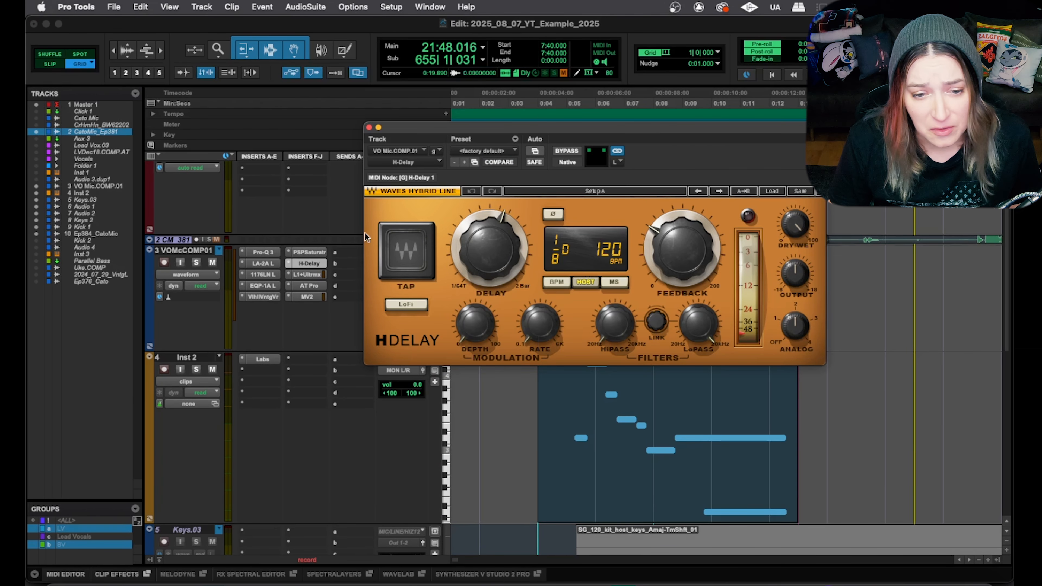
pyautogui.moveTo(456, 125); pyautogui.dragTo(438, 180)
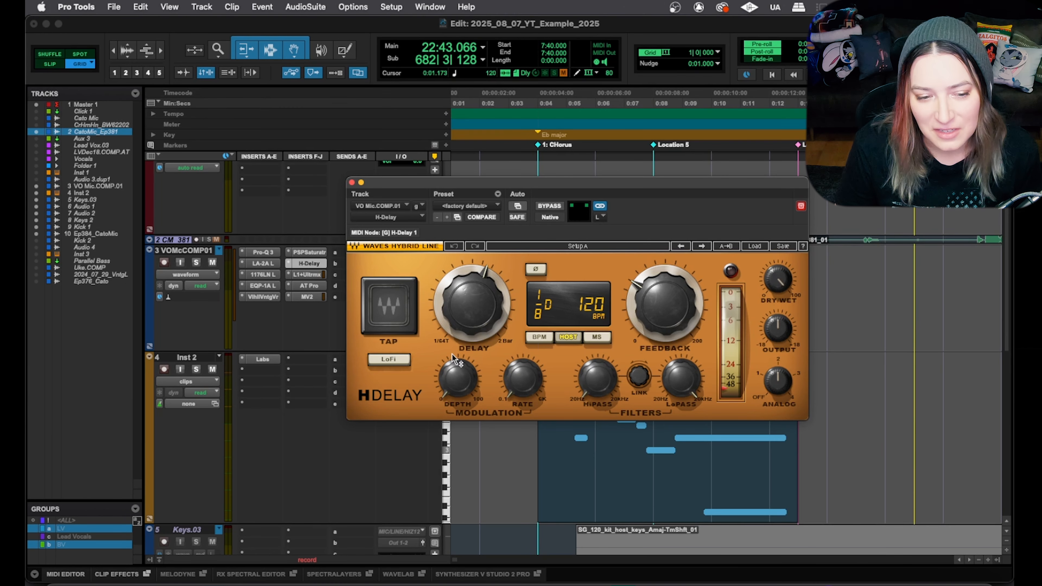
# Open the L1+ Ultramaximizer, set its domain to True Peak and lower the output ceiling to -1.0 dB.
pyautogui.click(307, 275)
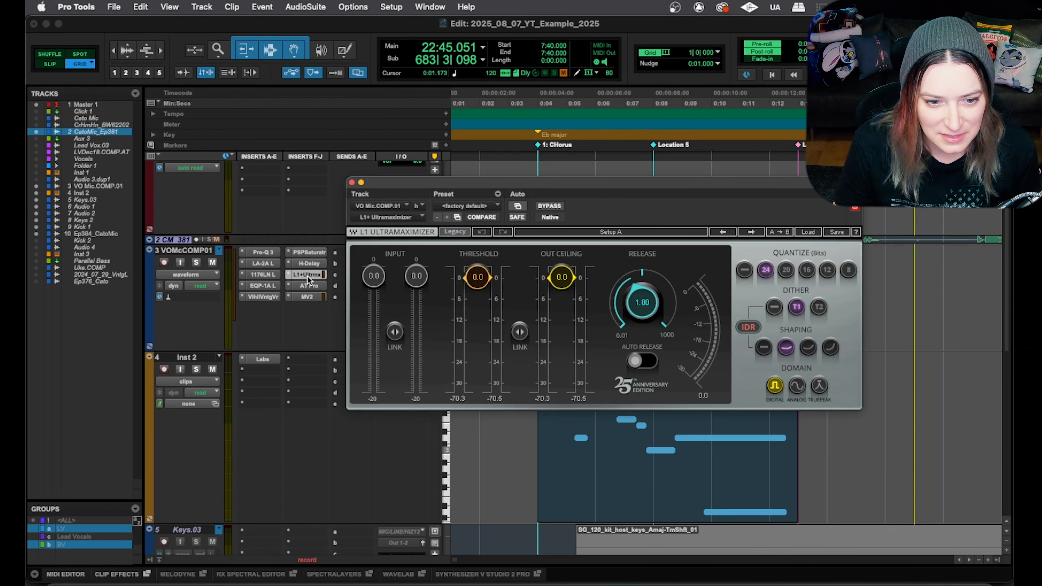
pyautogui.moveTo(491, 181); pyautogui.dragTo(493, 174)
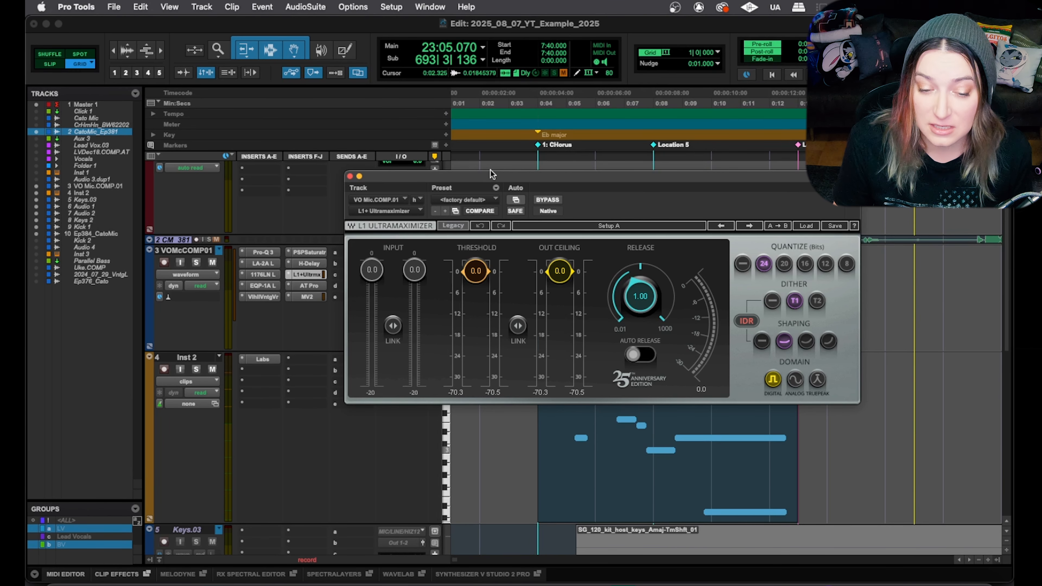
pyautogui.moveTo(492, 182); pyautogui.dragTo(486, 183)
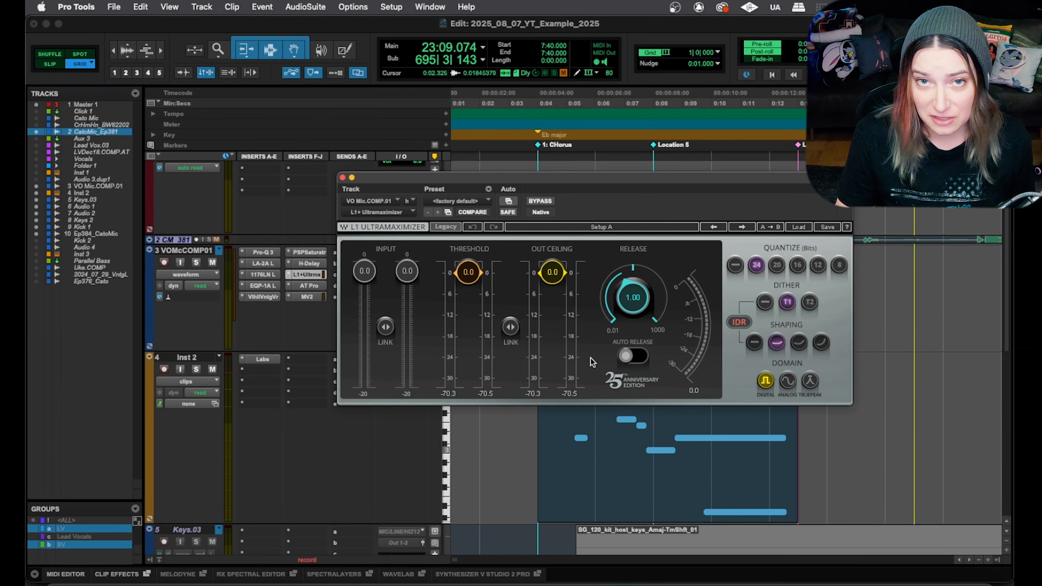
pyautogui.click(814, 388)
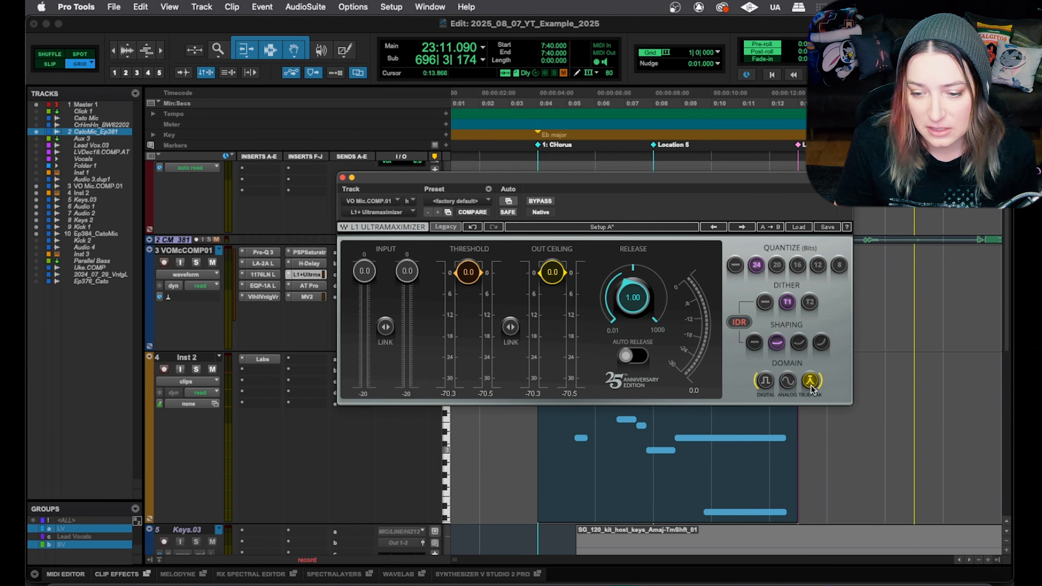
pyautogui.moveTo(552, 273); pyautogui.dragTo(553, 280)
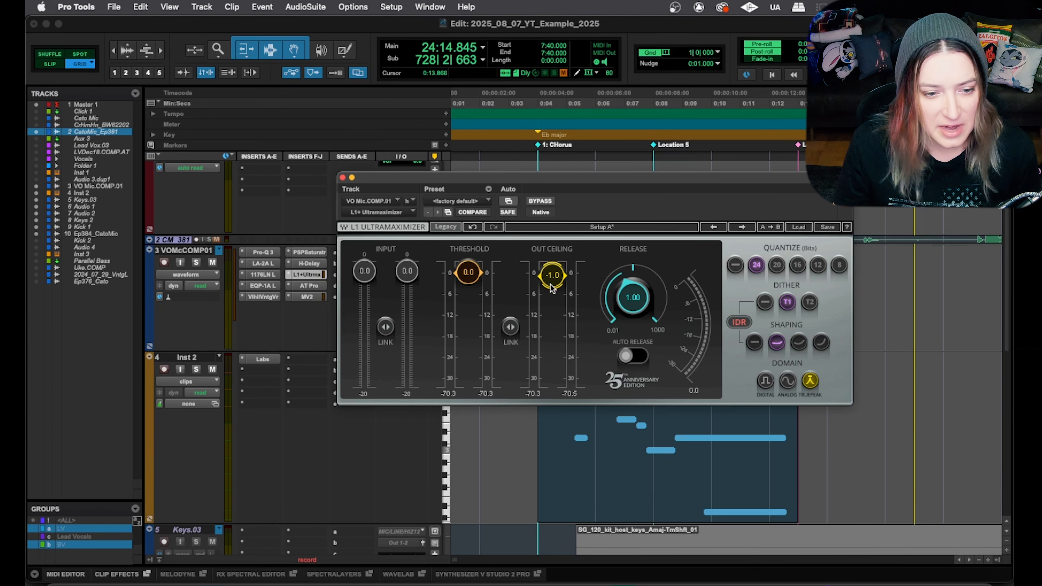
# Open the Auto-Tune Pro insert, look through the AudioSuite pitch-shift processors and choose Auto-Tune Pro there.
pyautogui.click(309, 286)
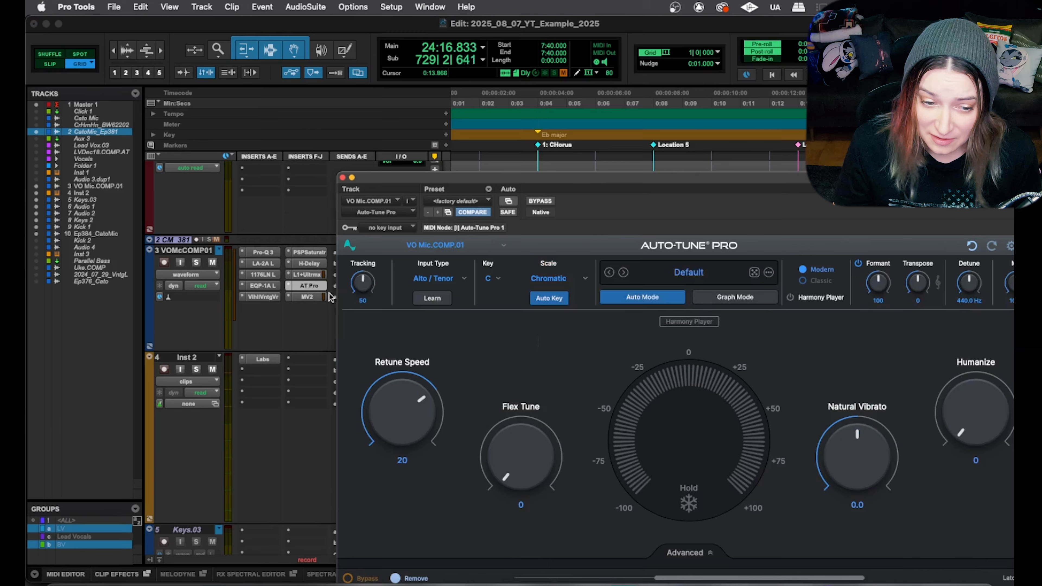
pyautogui.moveTo(628, 176); pyautogui.dragTo(540, 69)
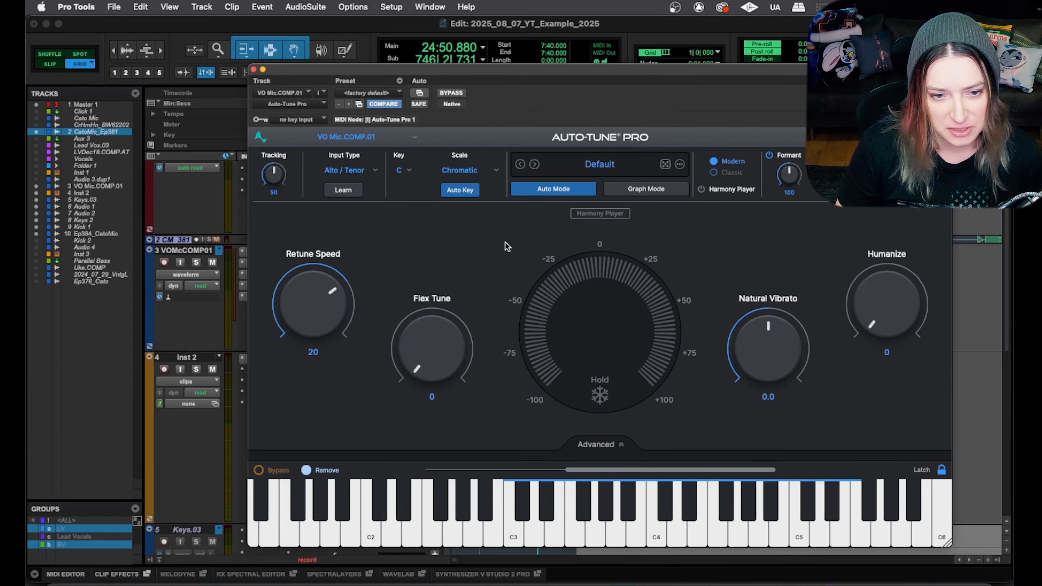
pyautogui.click(313, 6)
pyautogui.moveTo(316, 120)
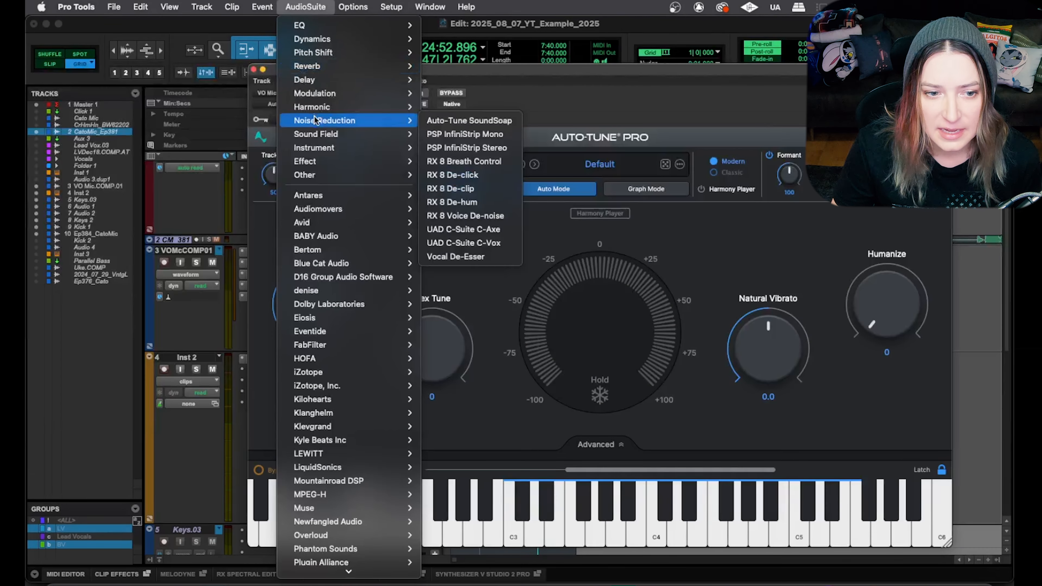
pyautogui.moveTo(324, 52)
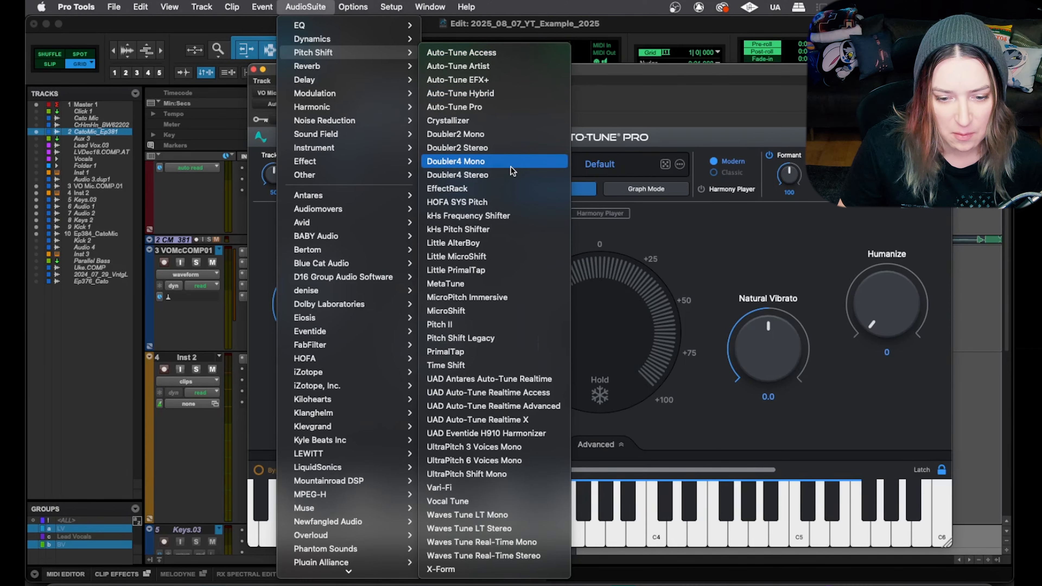
pyautogui.click(501, 108)
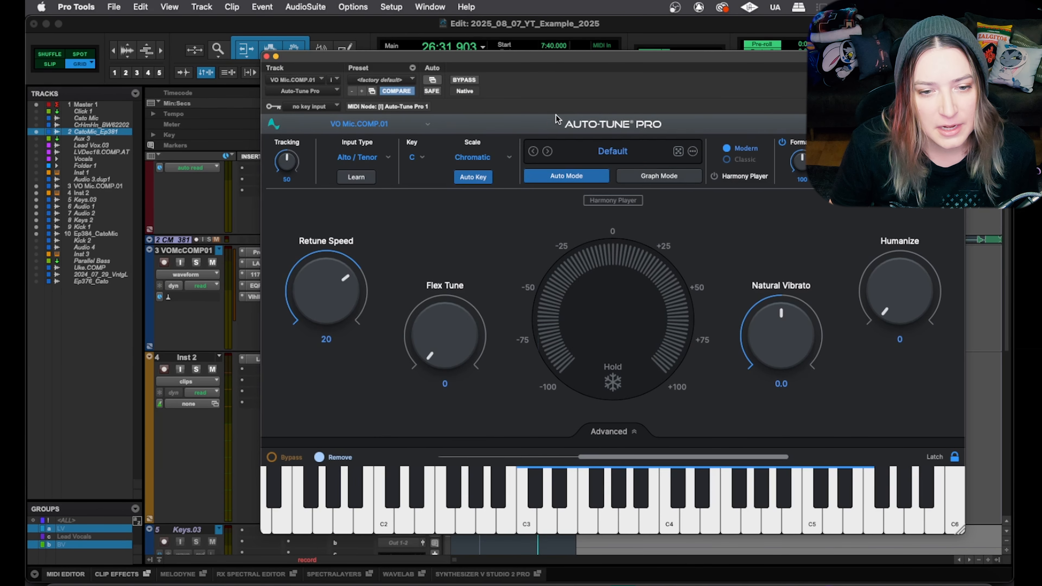
# Open the Antares Auto-Key AudioSuite processor to view its key detection methods, and close it.
pyautogui.click(304, 3)
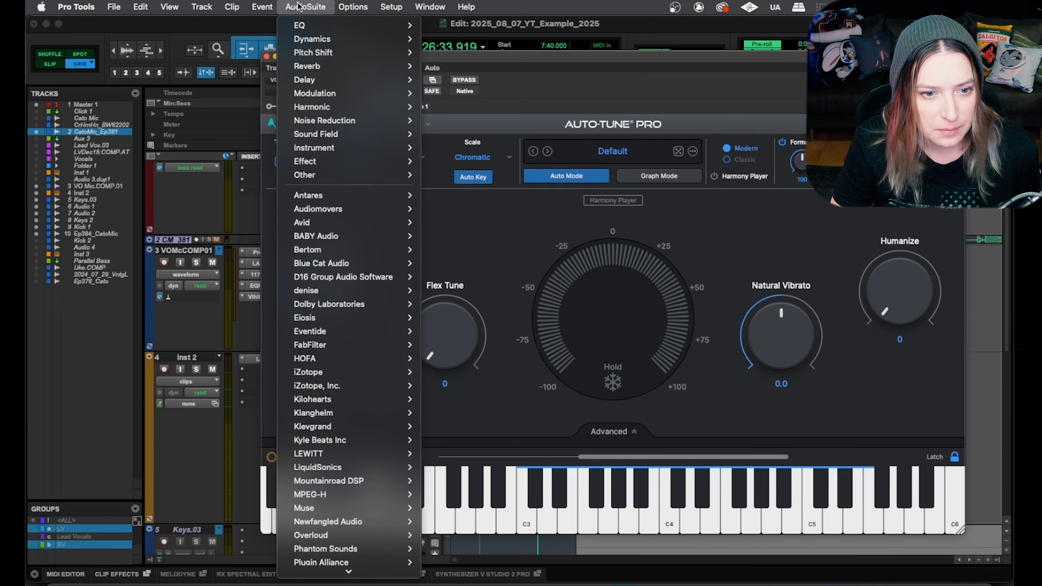
pyautogui.moveTo(354, 195)
pyautogui.click(443, 195)
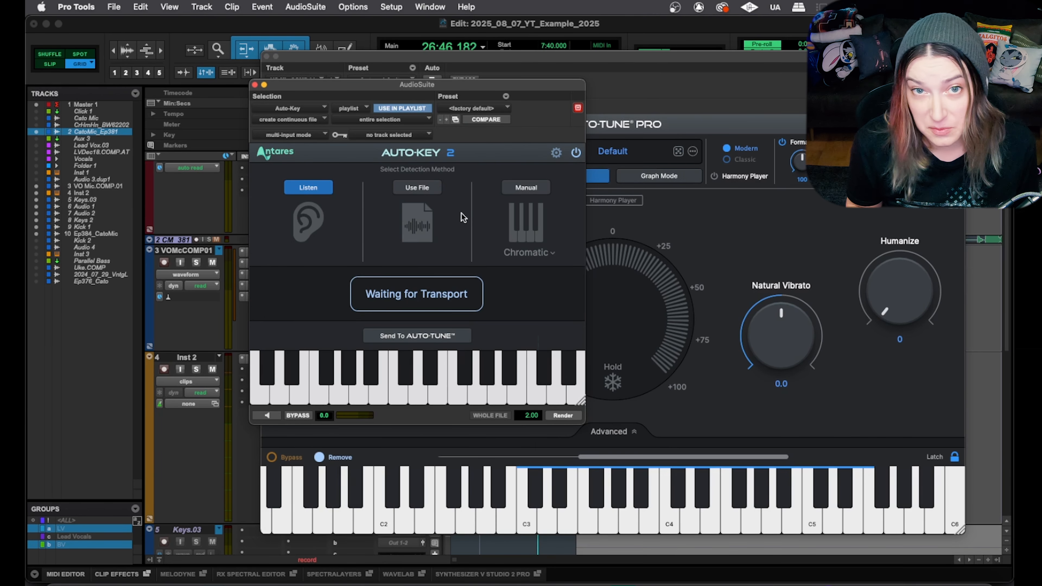
pyautogui.click(255, 85)
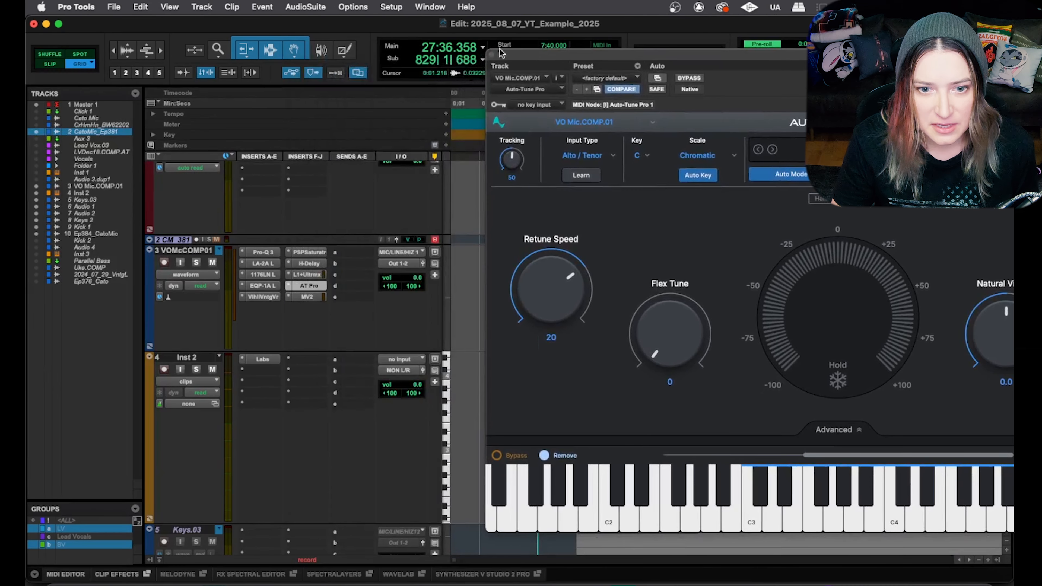
# Close Auto-Tune Pro and open the MV2 insert of the VO Mic.COMP.01 track, moving its window for viewing.
pyautogui.click(491, 54)
pyautogui.click(298, 297)
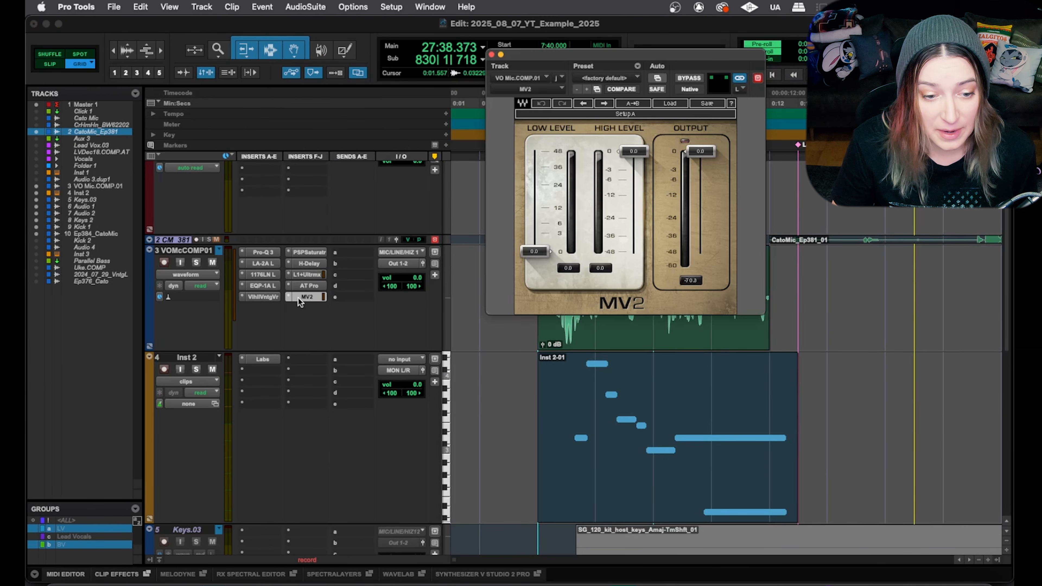
pyautogui.moveTo(598, 53); pyautogui.dragTo(492, 147)
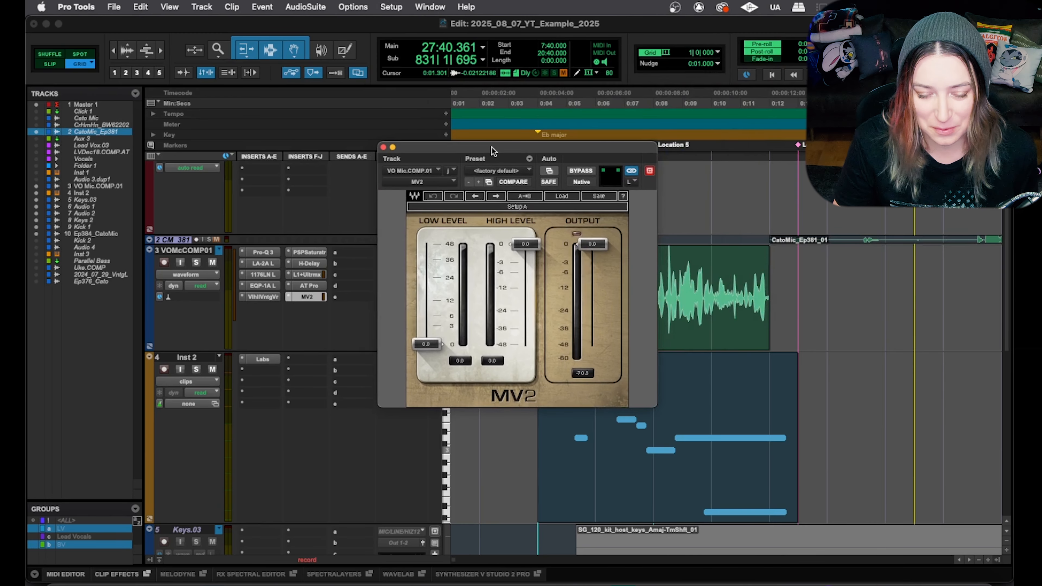